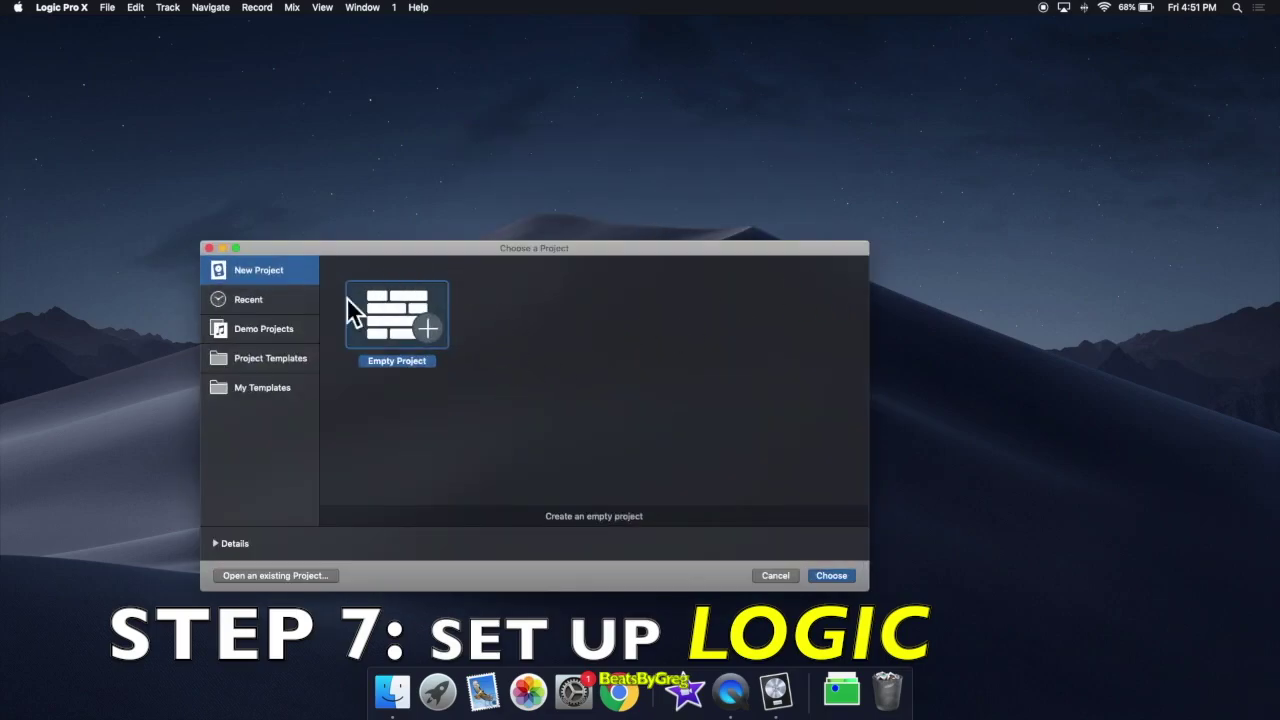
# Step: Create an empty project with eight record-enabled audio tracks, keeping the Soundcraft Signature 22 MTK as input and output
pyautogui.click(844, 578)
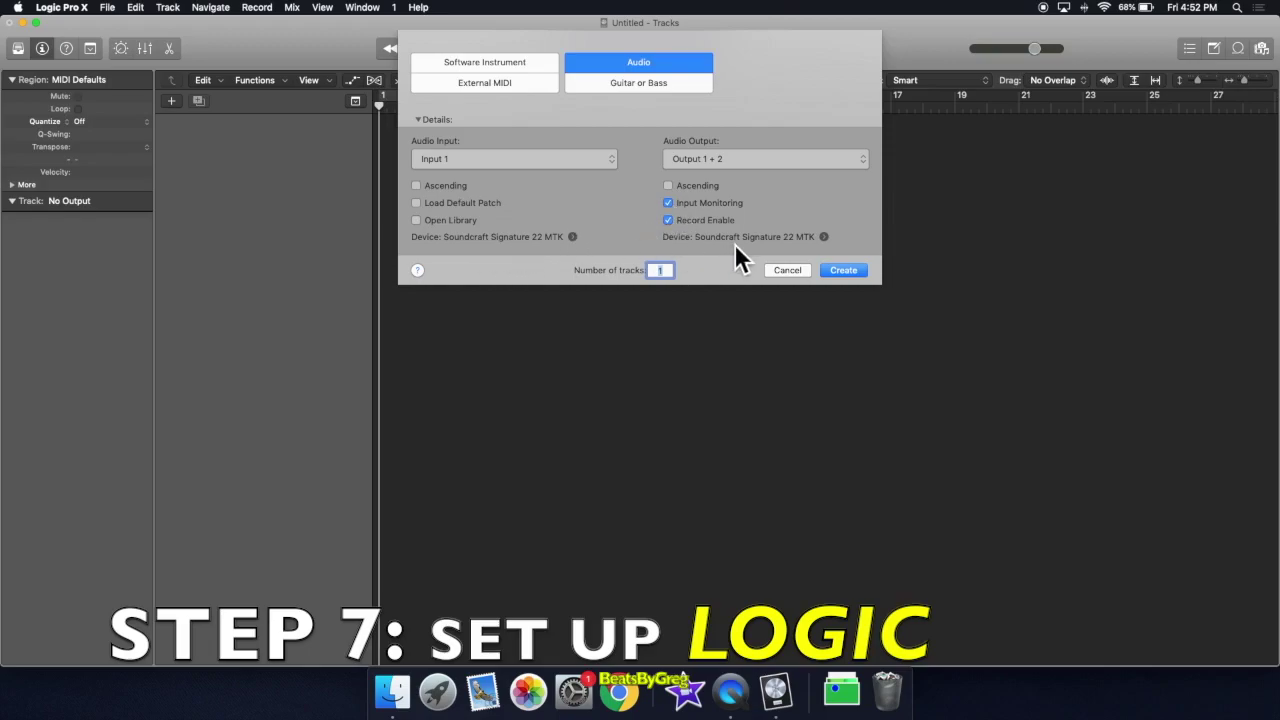
pyautogui.click(573, 242)
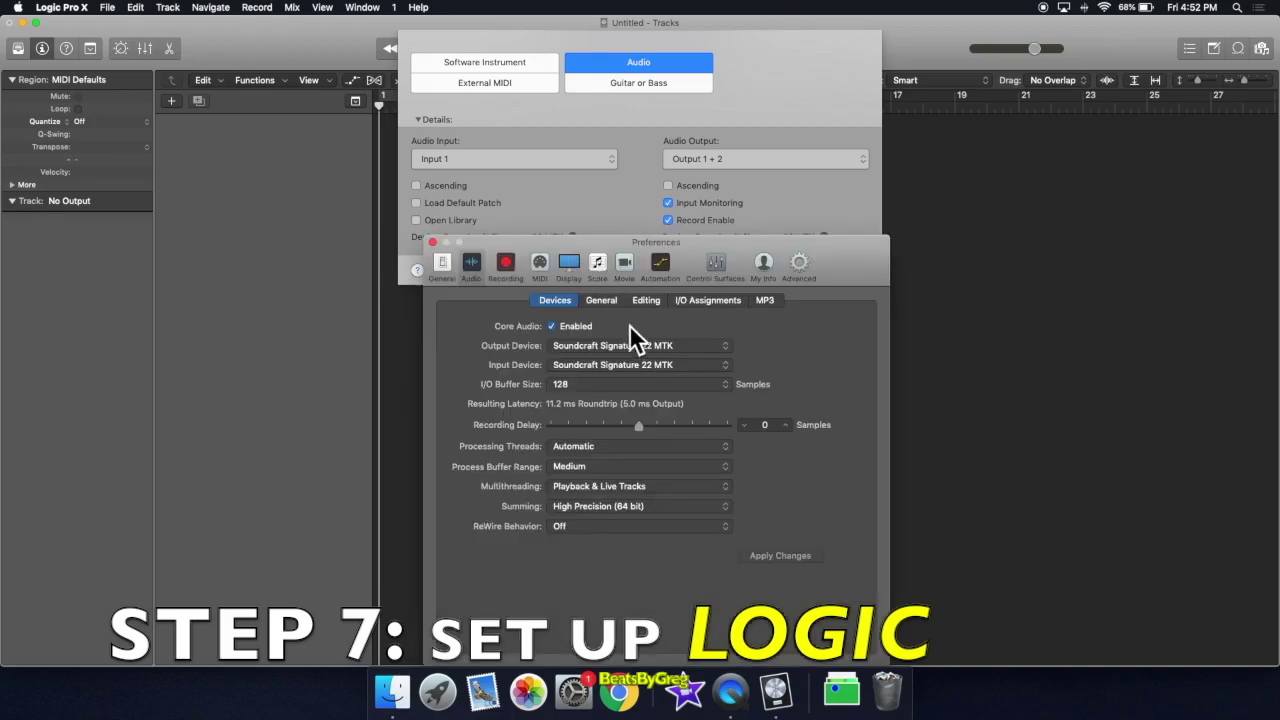
pyautogui.click(728, 350)
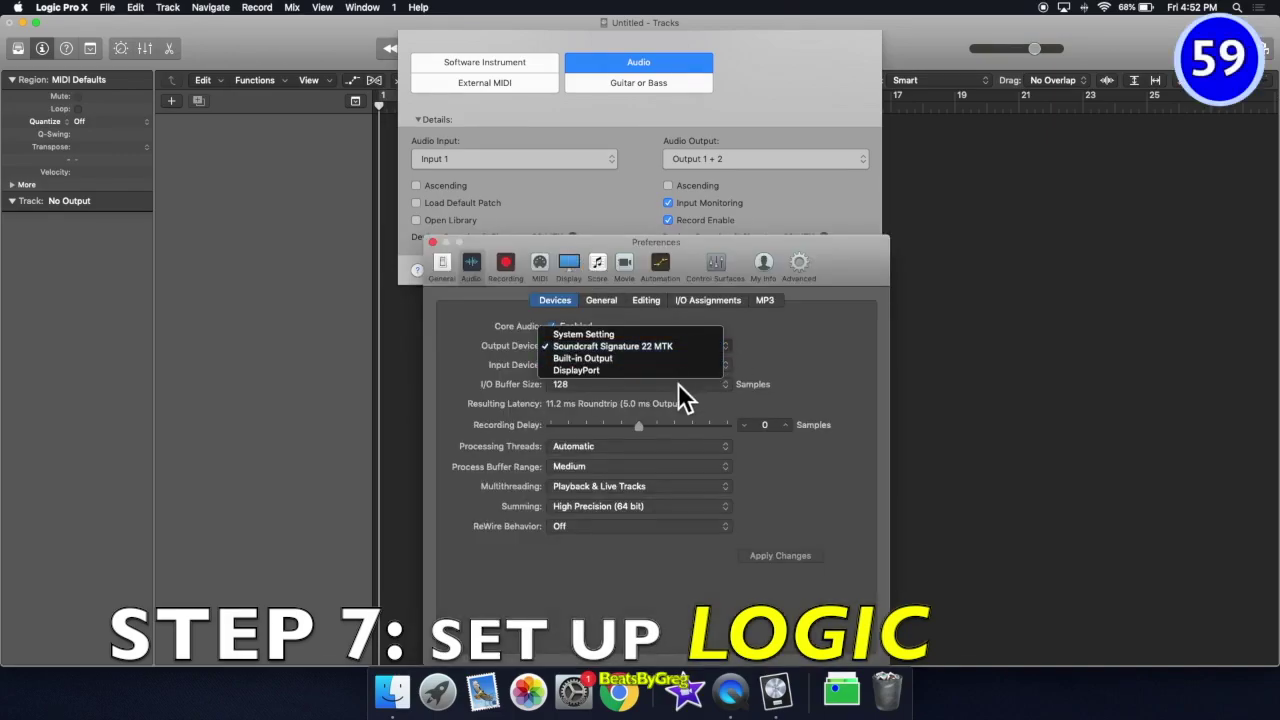
pyautogui.click(667, 350)
pyautogui.click(724, 366)
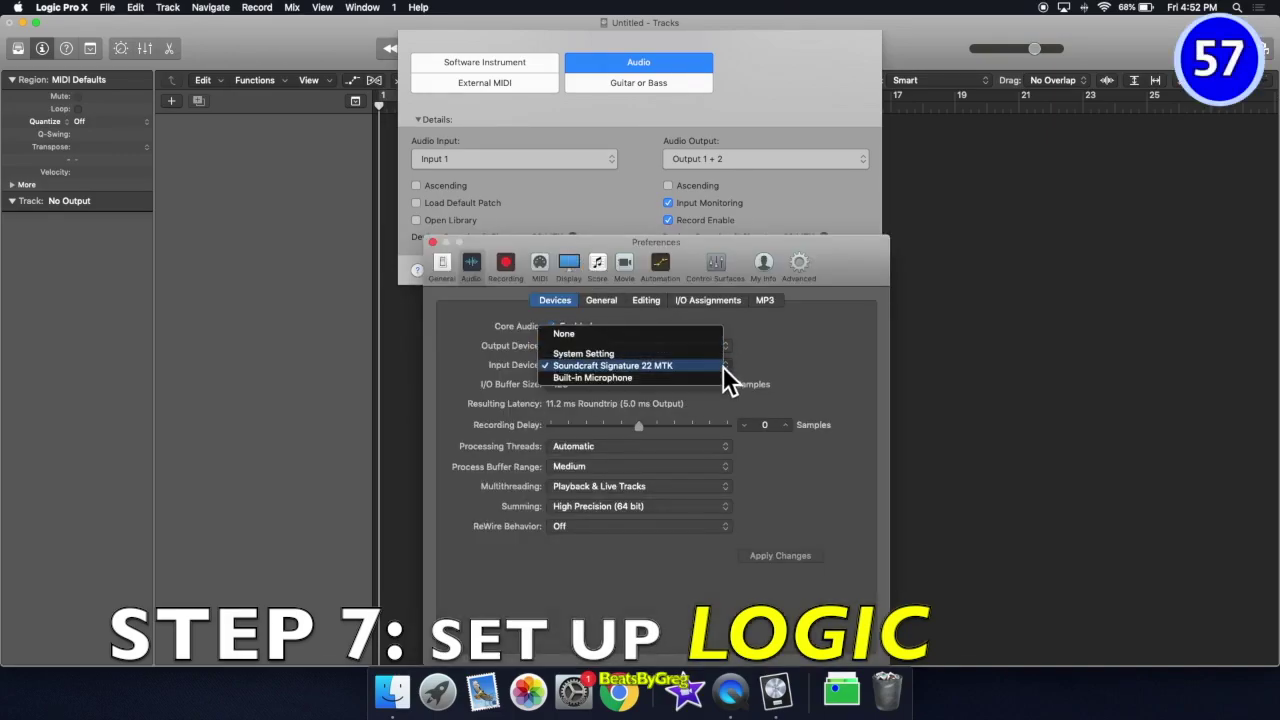
pyautogui.click(657, 368)
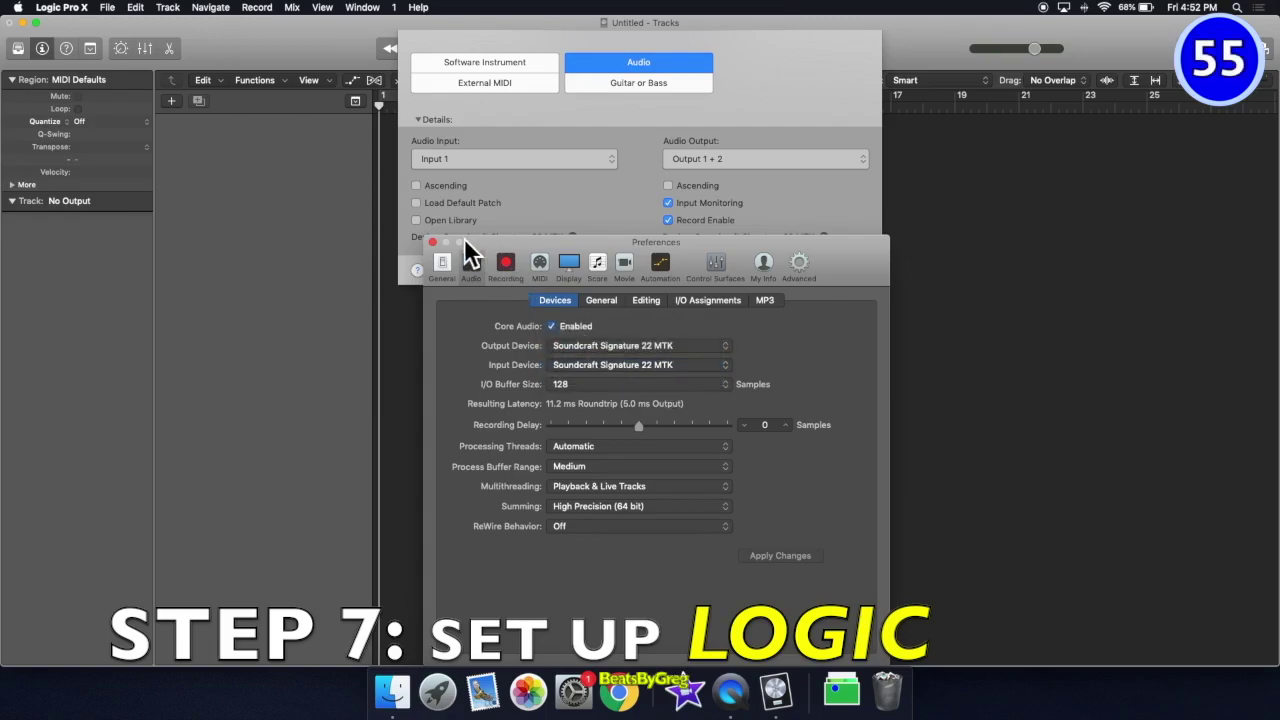
pyautogui.click(433, 243)
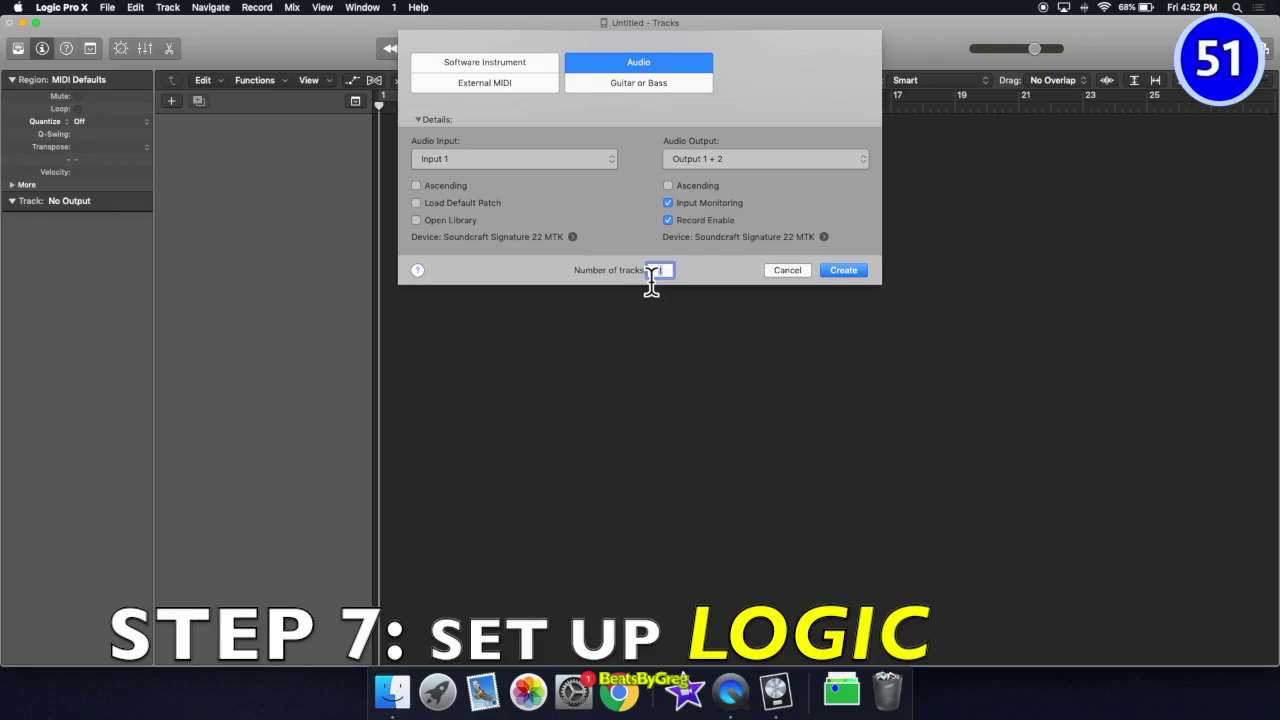
pyautogui.click(860, 271)
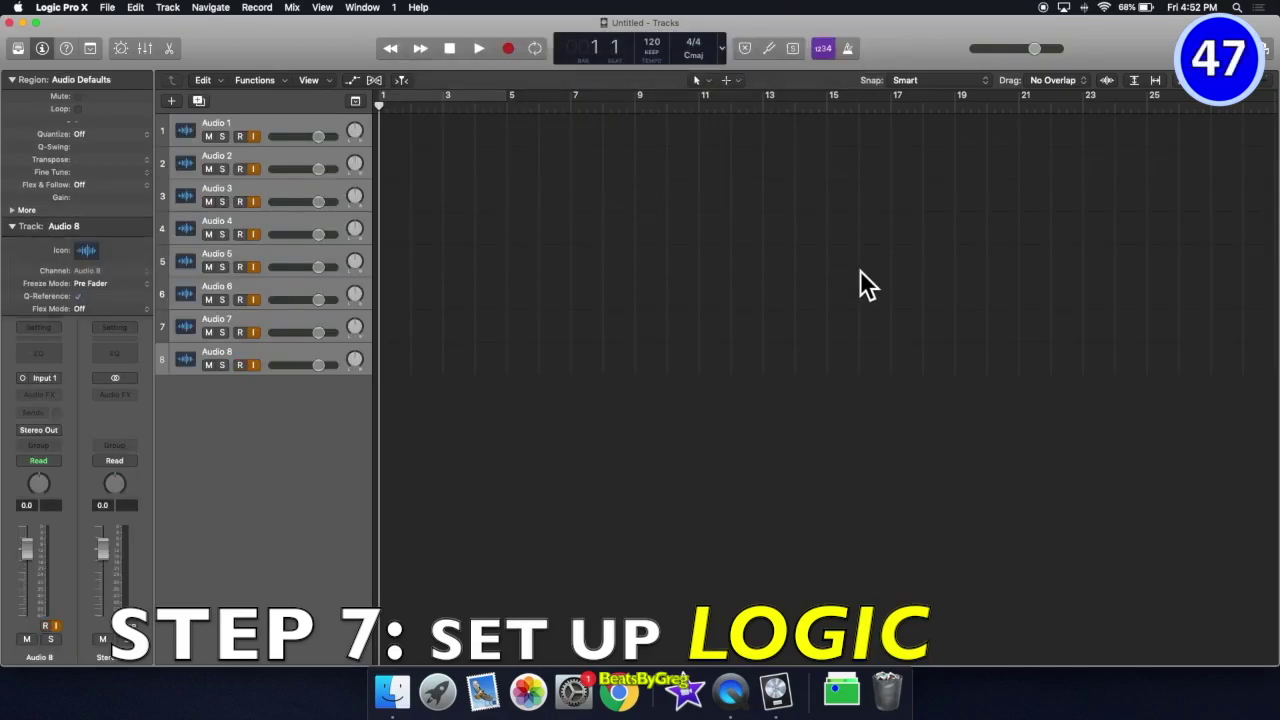
# Step: Rename the first three tracks Kick, Snare and Hi-Hat
pyautogui.click(251, 127)
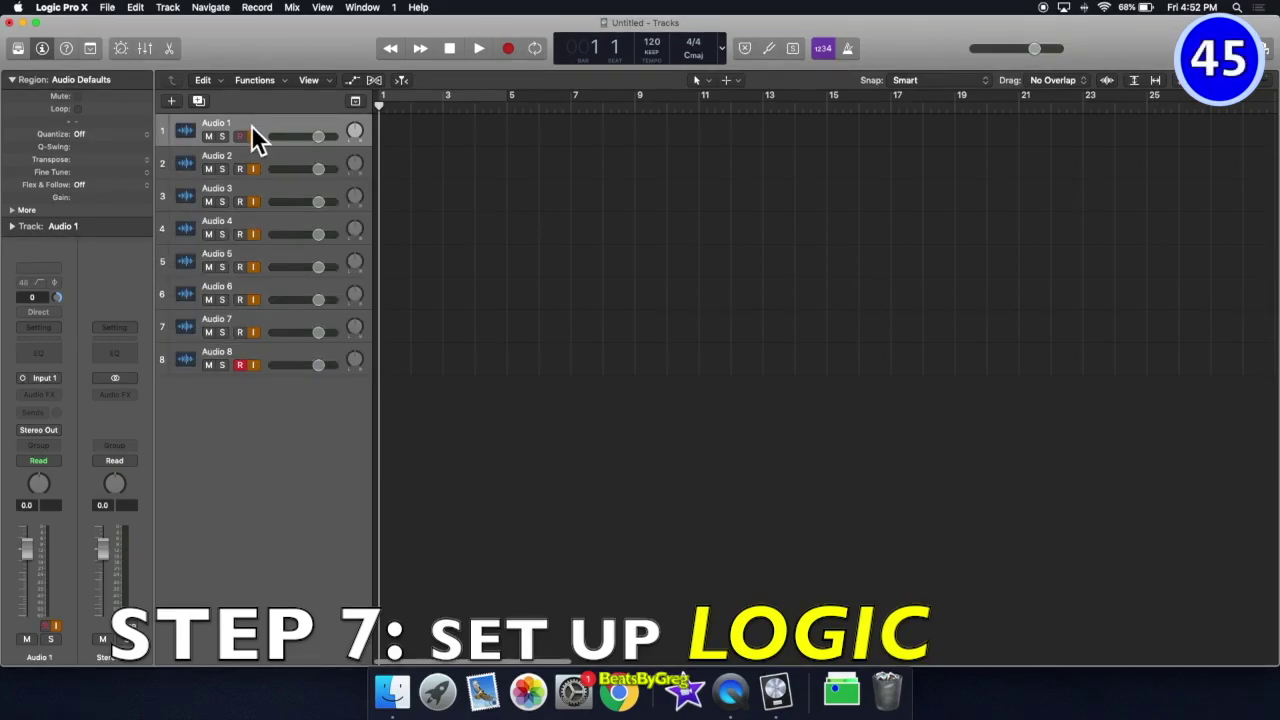
pyautogui.rightClick(251, 127)
pyautogui.click(294, 189)
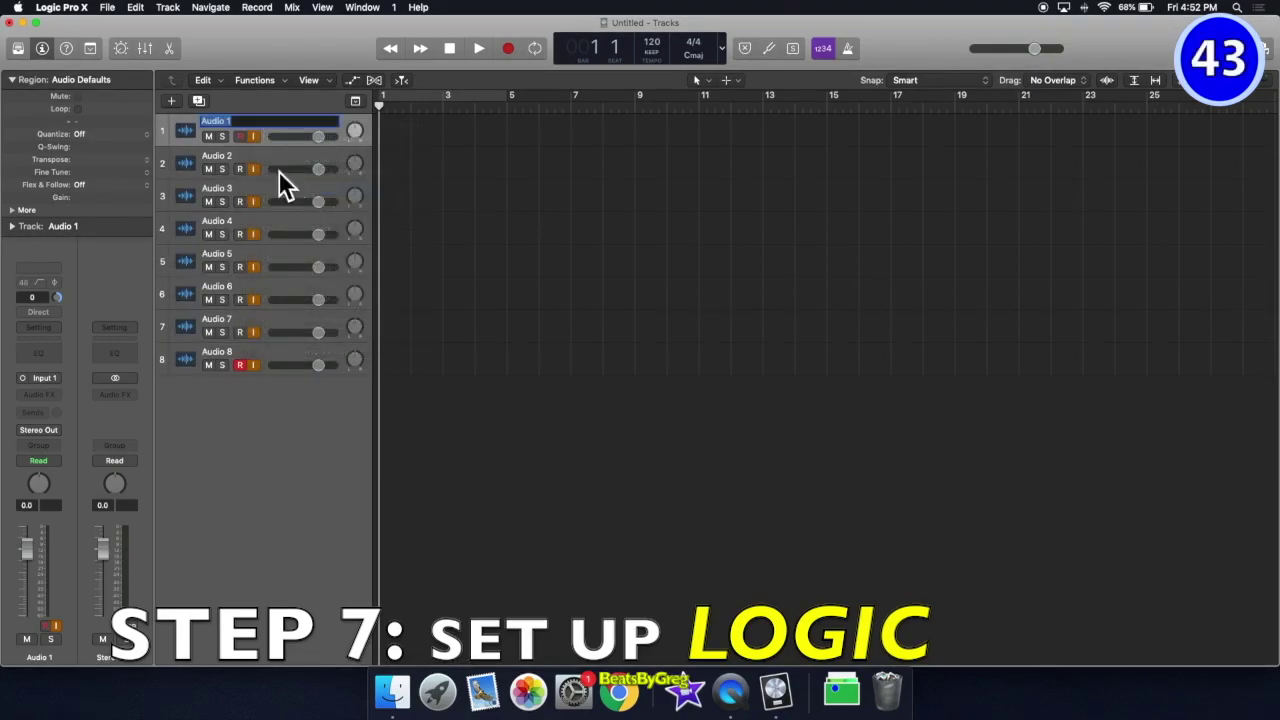
pyautogui.write('Kick')
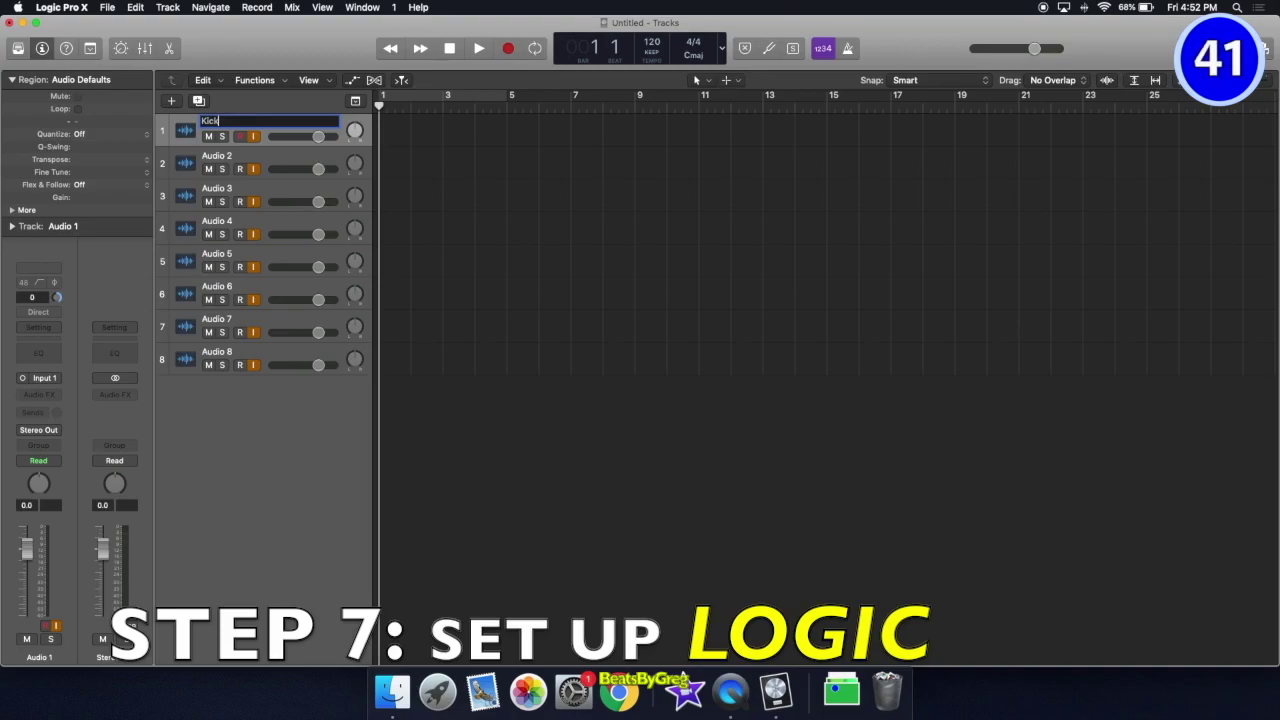
pyautogui.press('Tab')
pyautogui.write('Snare')
pyautogui.press('Tab')
pyautogui.write('Hi-')
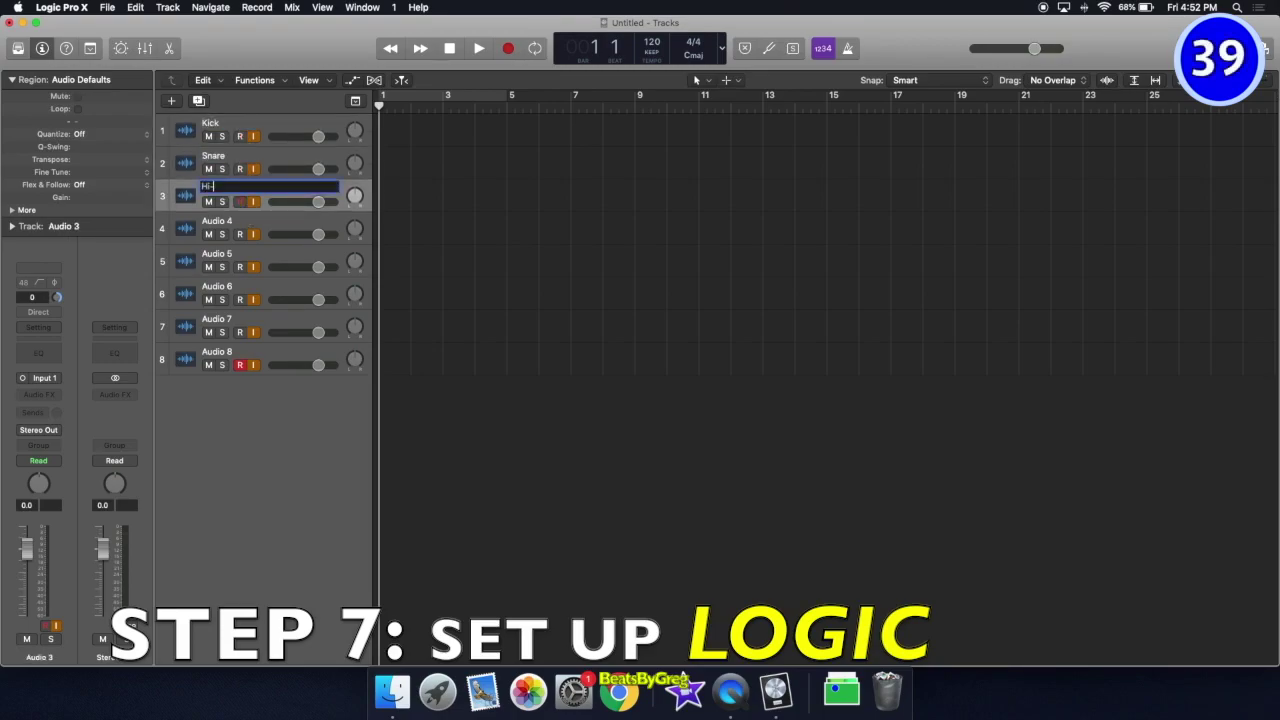
pyautogui.write('Hat')
# Step: Rename the remaining tracks Ride, Toms L, Toms R, Crash L and Crash R
pyautogui.rightClick(232, 224)
pyautogui.click(255, 289)
pyautogui.write('Ride')
pyautogui.press('Tab')
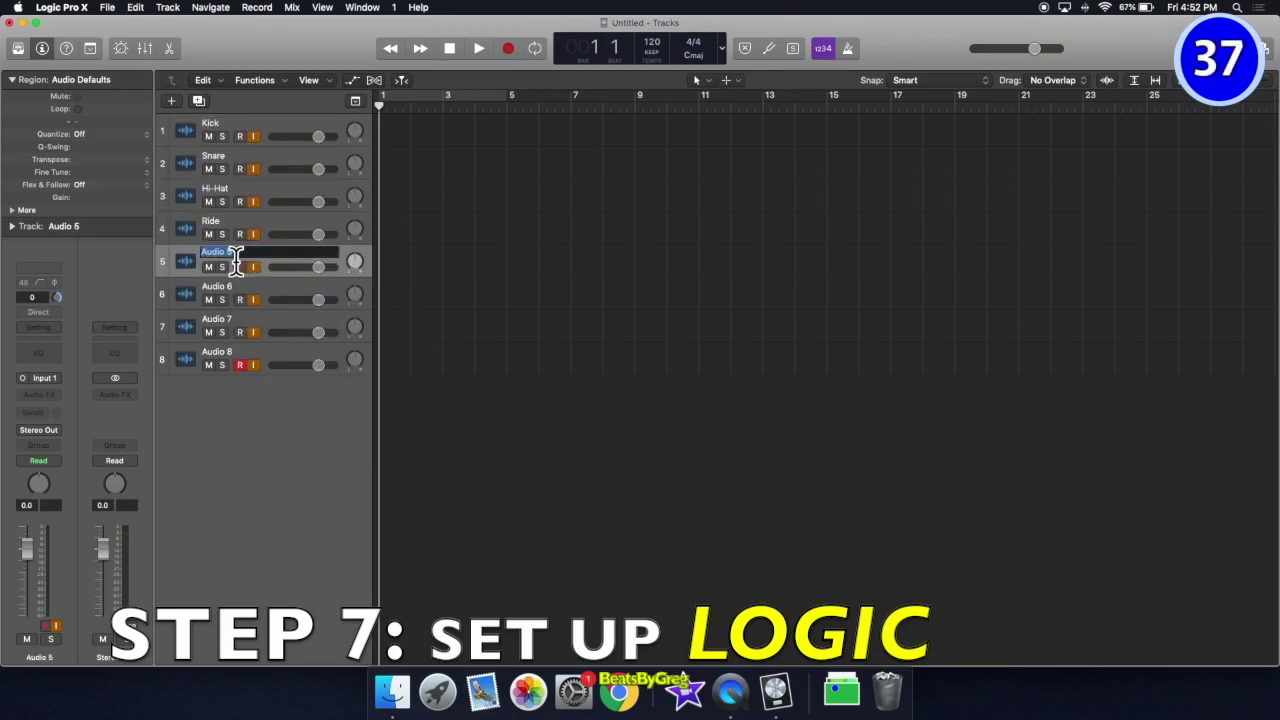
pyautogui.write('TomsL')
pyautogui.press('Tab')
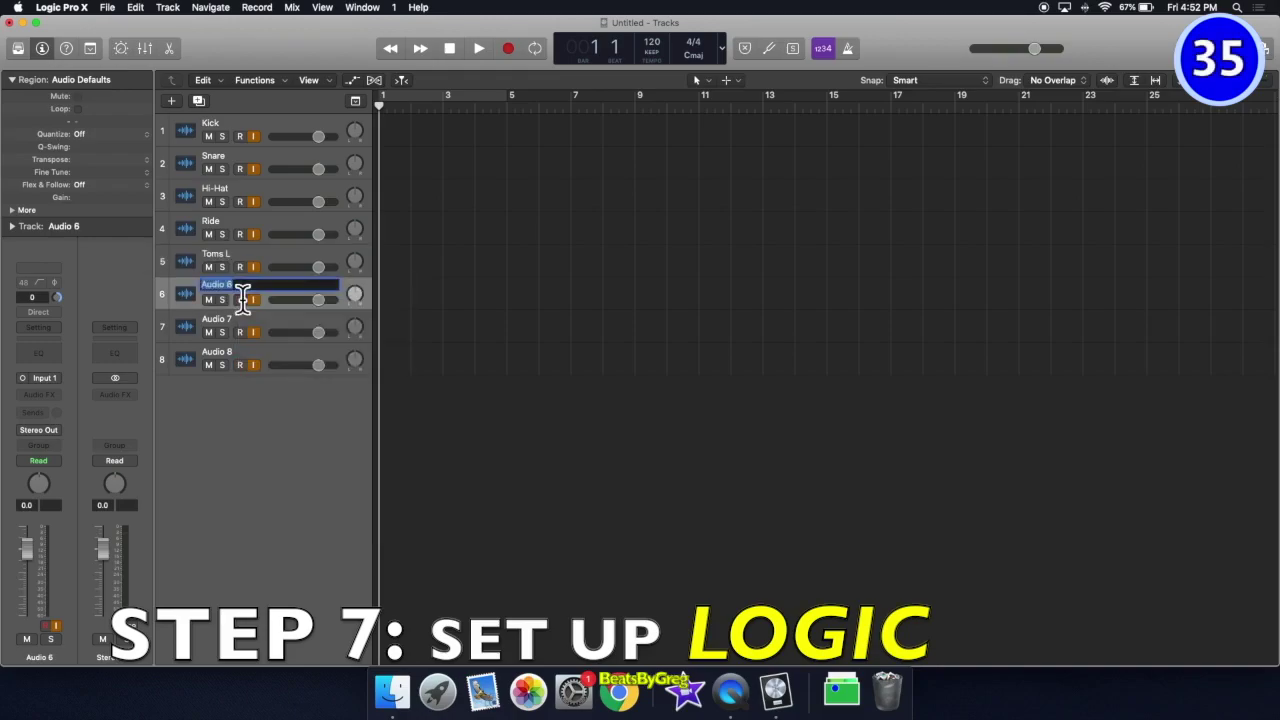
pyautogui.write('Toms R')
pyautogui.press('Tab')
pyautogui.write('h L')
pyautogui.press('Tab')
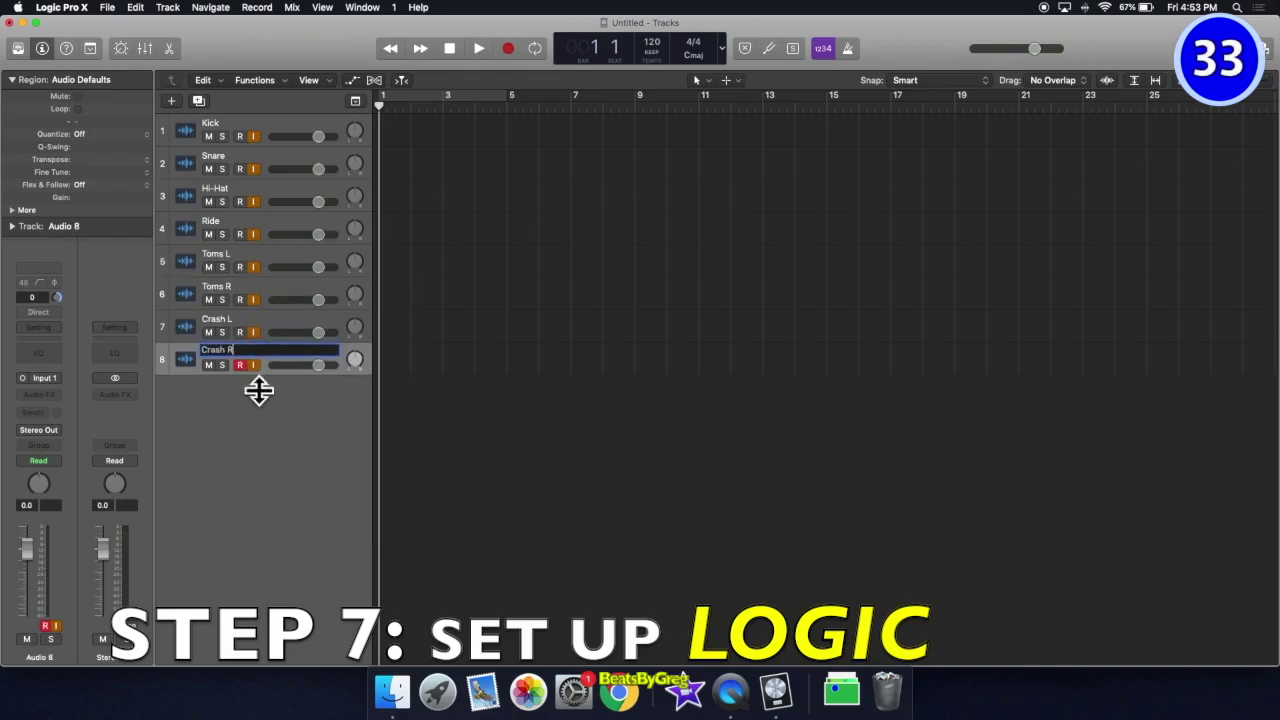
pyautogui.press('Return')
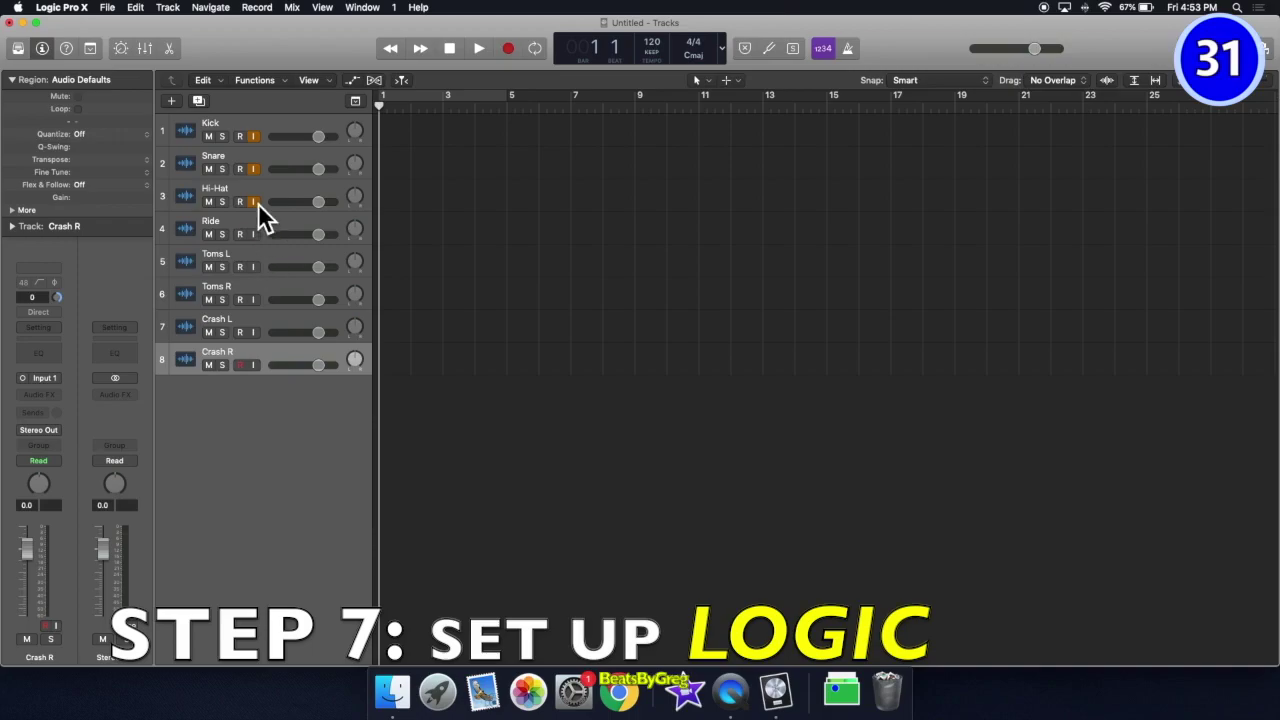
# Step: Turn off Kick's input monitoring and set Snare to Input 2 and Hi-Hat to Input 3
pyautogui.click(254, 136)
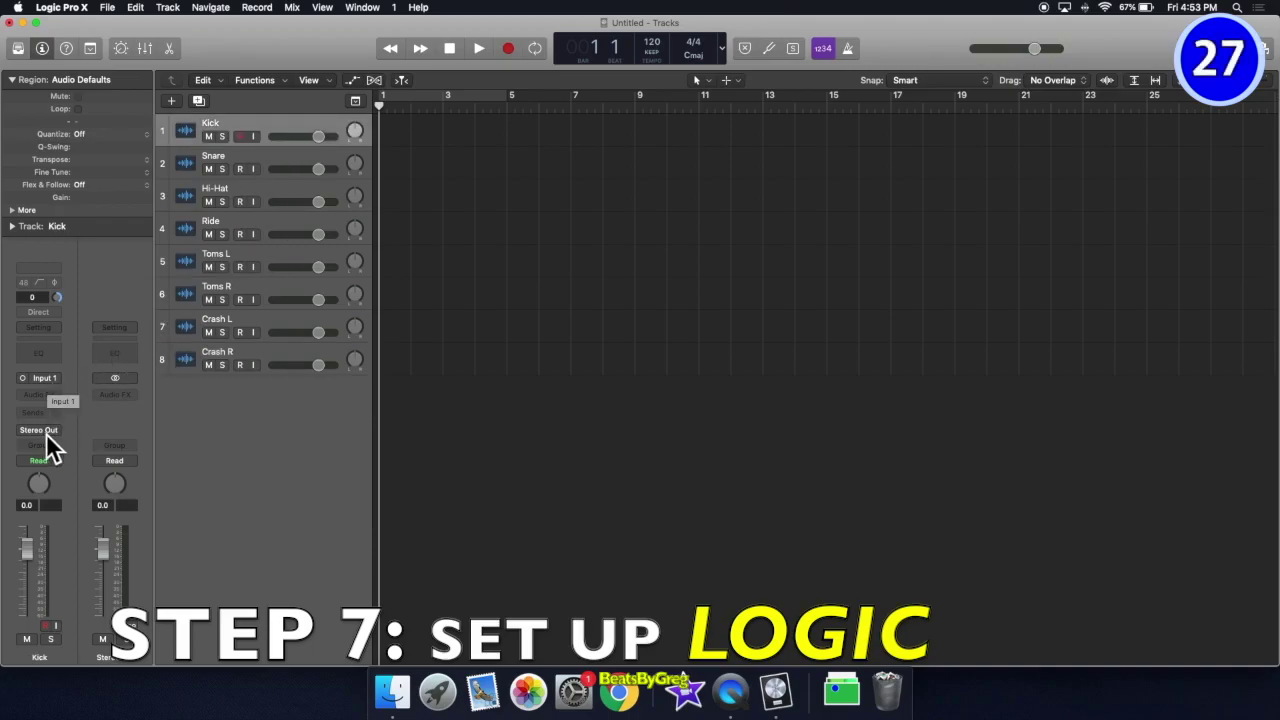
pyautogui.click(259, 160)
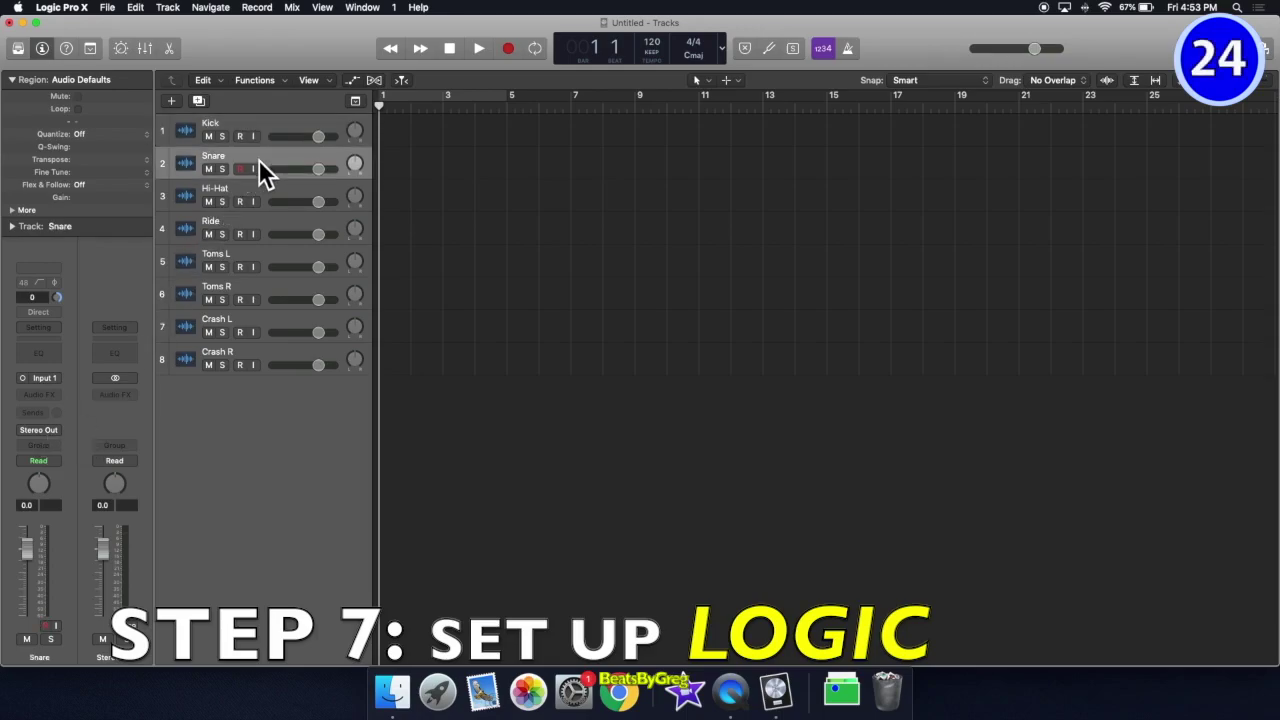
pyautogui.click(63, 381)
pyautogui.moveTo(55, 427)
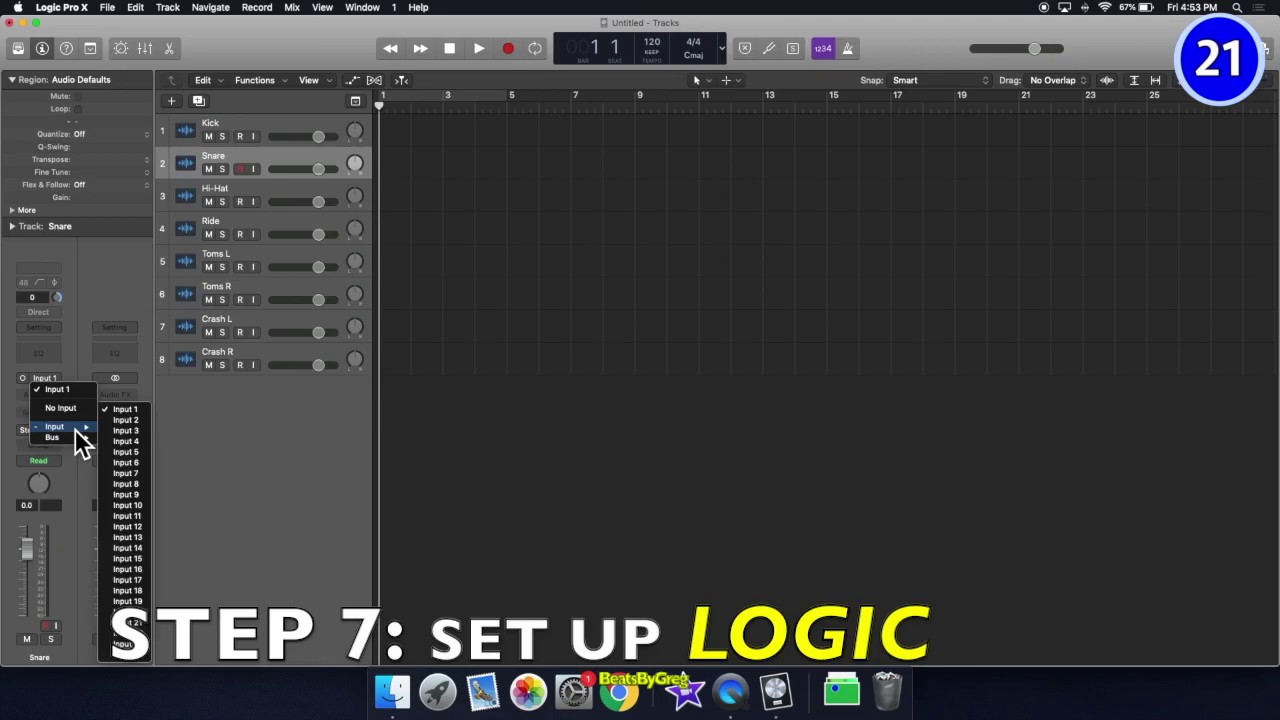
pyautogui.click(131, 423)
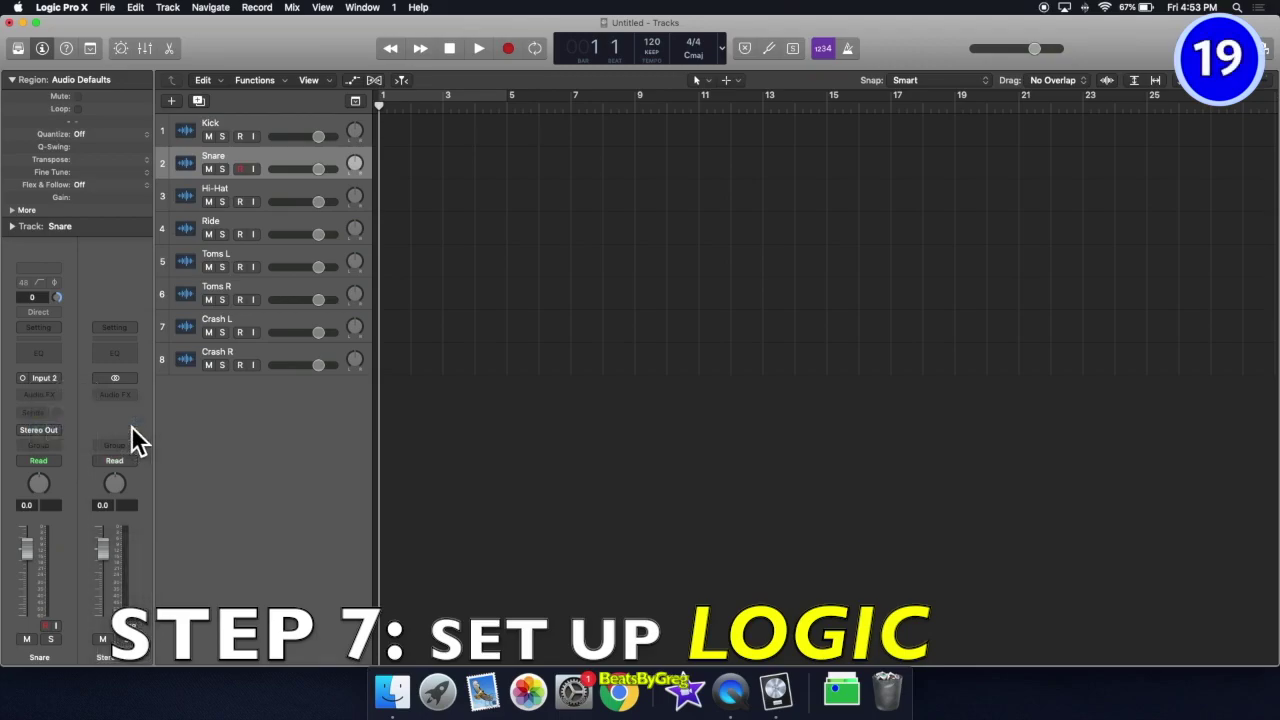
pyautogui.click(250, 184)
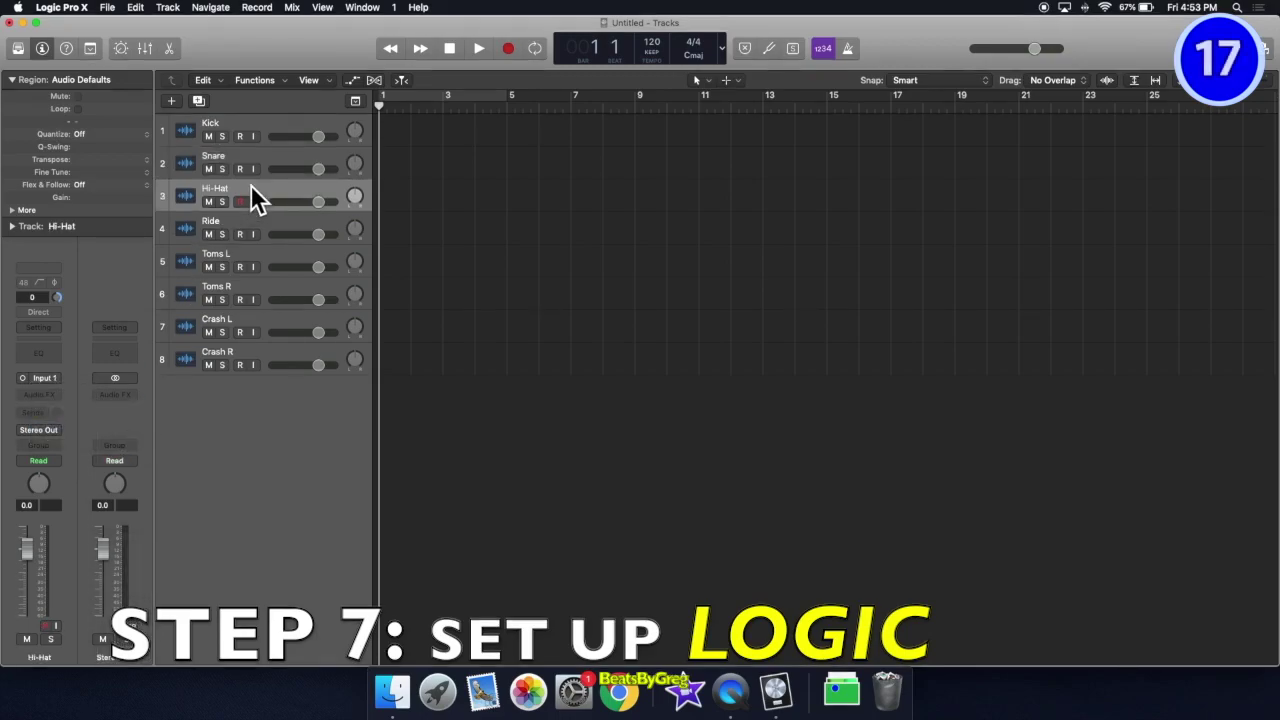
pyautogui.click(64, 381)
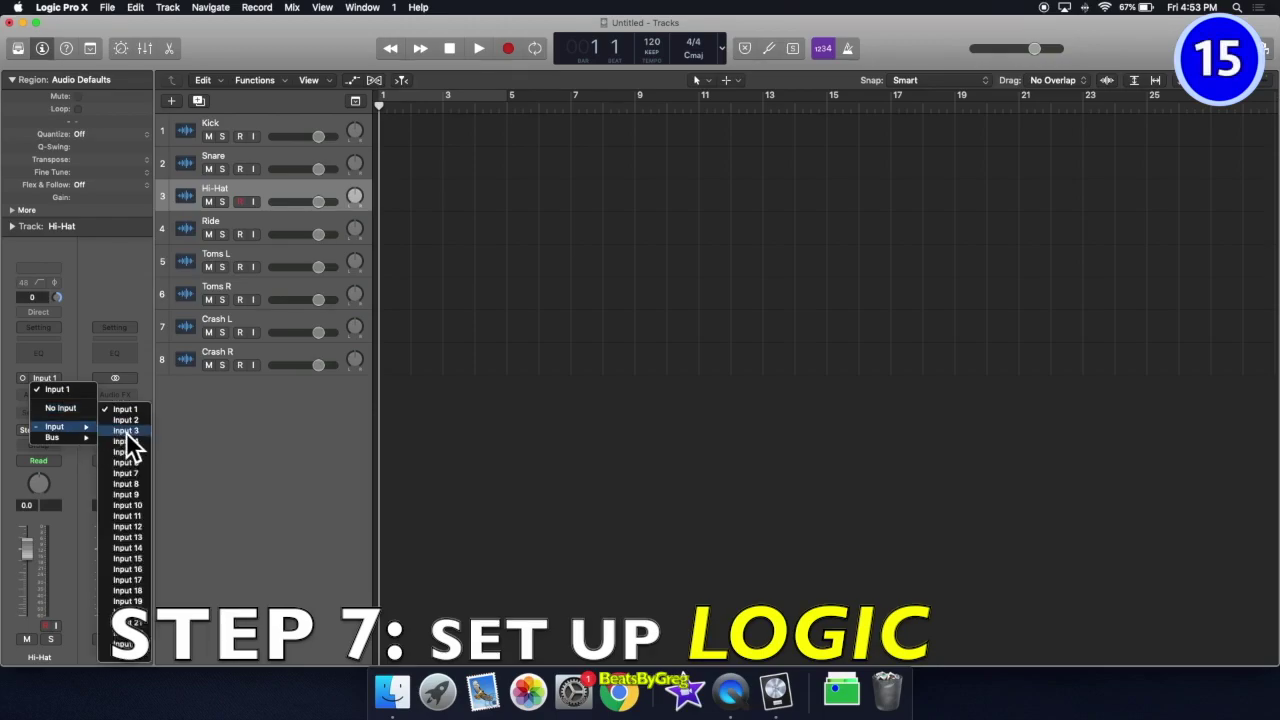
pyautogui.click(127, 433)
# Step: Set Ride to Input 4 and Toms L to Input 5
pyautogui.click(240, 226)
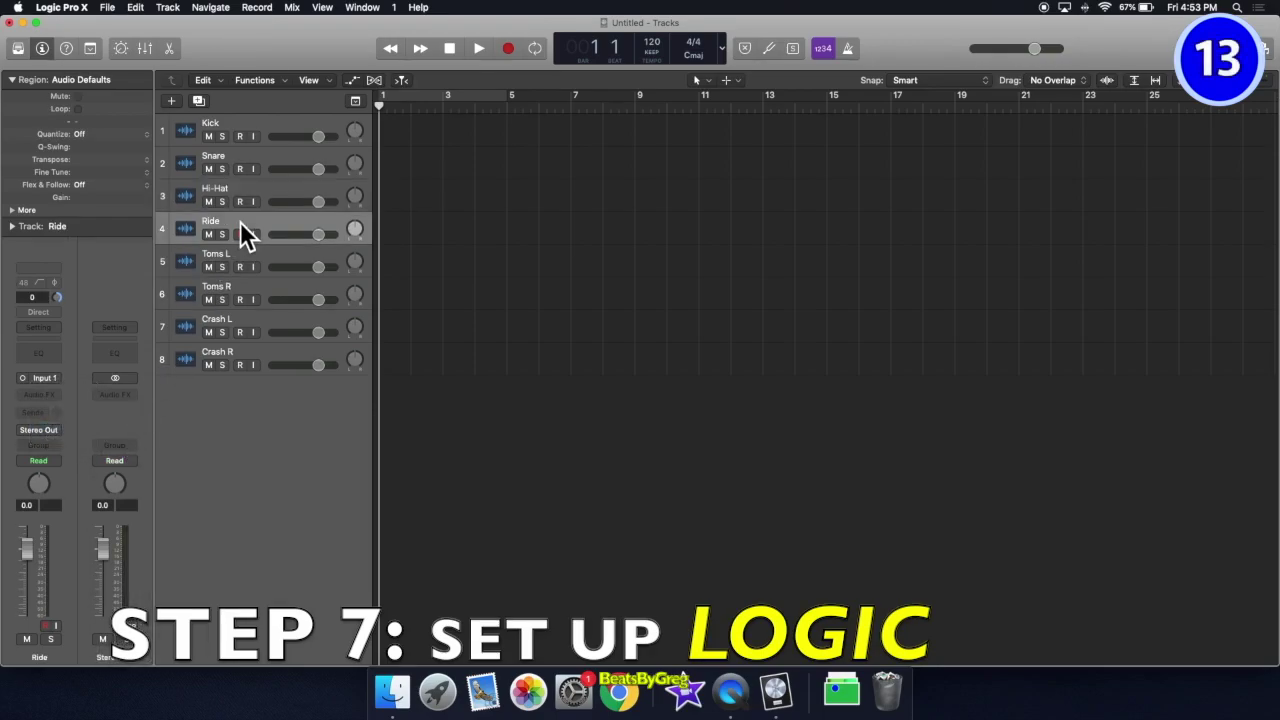
pyautogui.click(60, 381)
pyautogui.moveTo(54, 426)
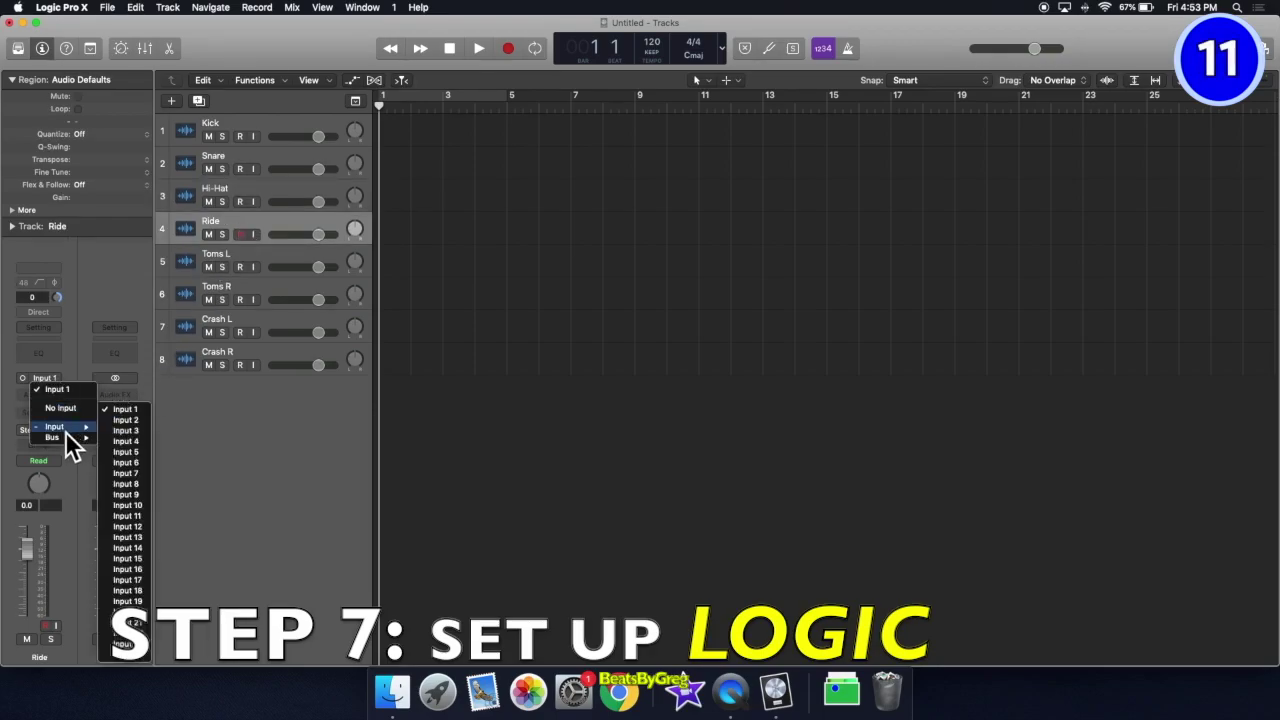
pyautogui.click(137, 443)
pyautogui.click(244, 258)
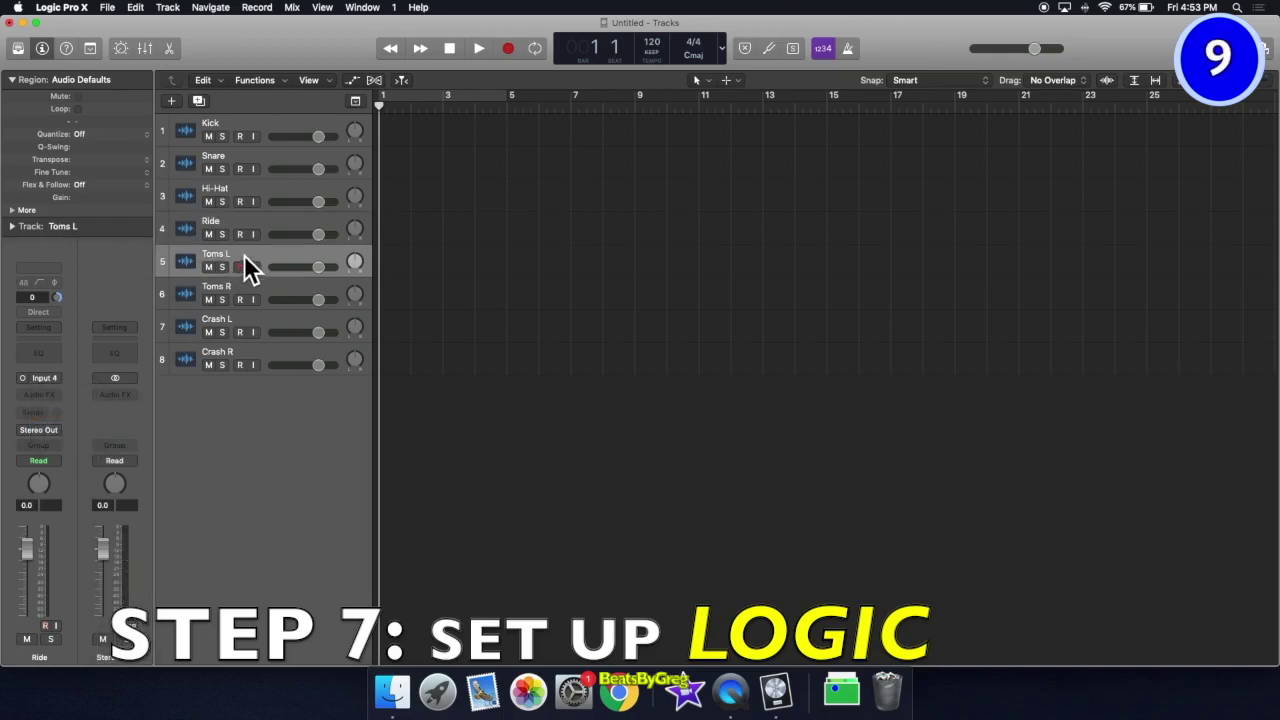
pyautogui.click(48, 380)
pyautogui.click(120, 436)
# Step: Set Toms R to Input 6, Crash L to Input 7 and Crash R to Input 8
pyautogui.click(220, 299)
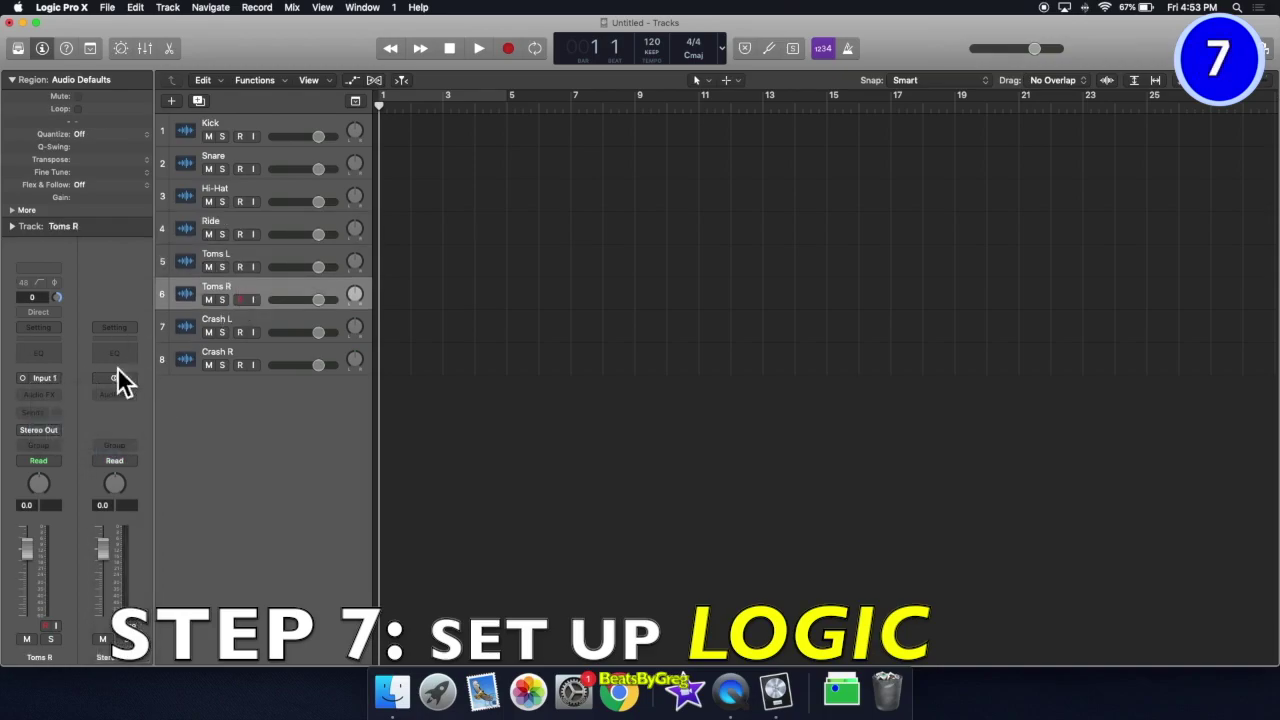
pyautogui.click(45, 378)
pyautogui.click(136, 466)
pyautogui.click(231, 322)
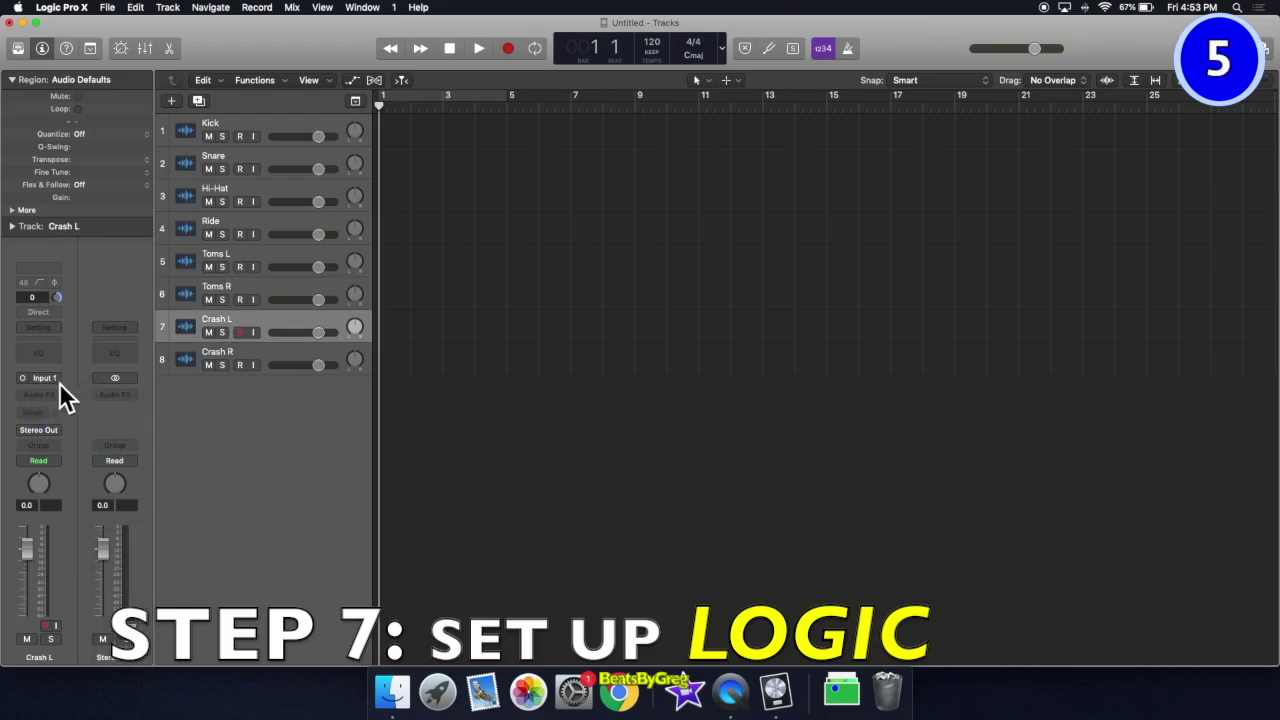
pyautogui.click(52, 380)
pyautogui.click(137, 476)
pyautogui.click(228, 360)
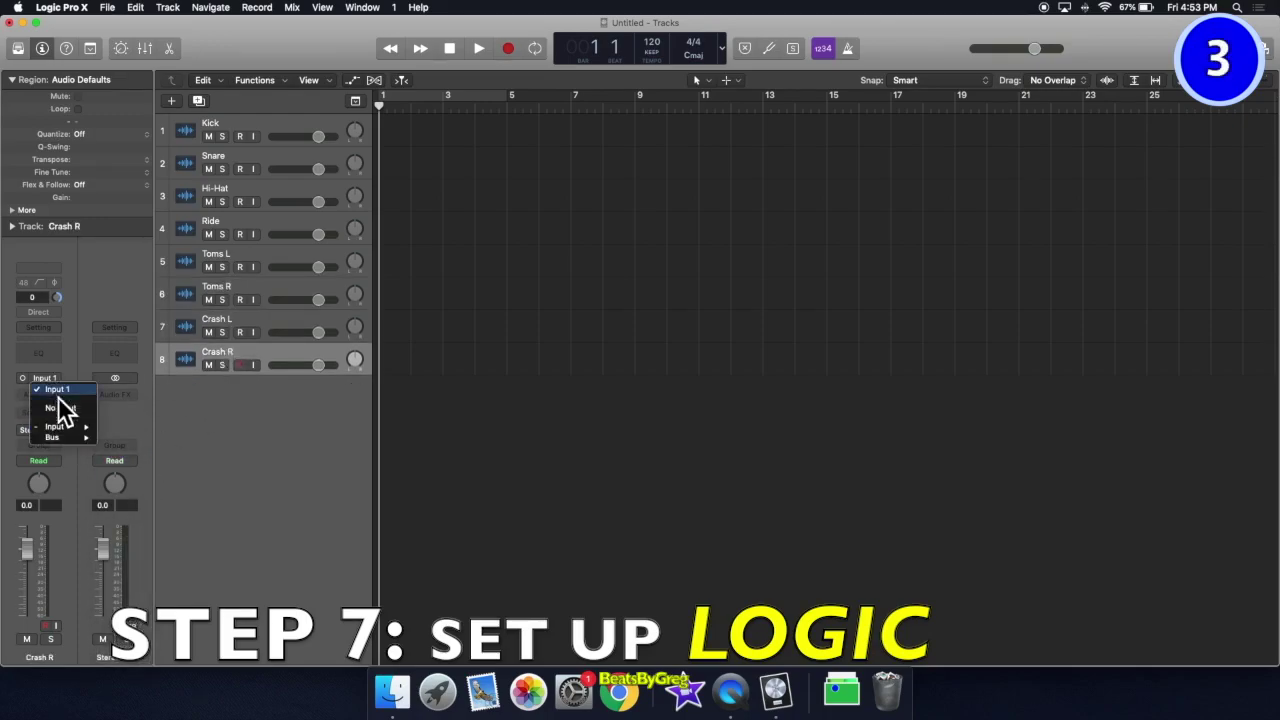
pyautogui.moveTo(55, 426)
pyautogui.click(138, 488)
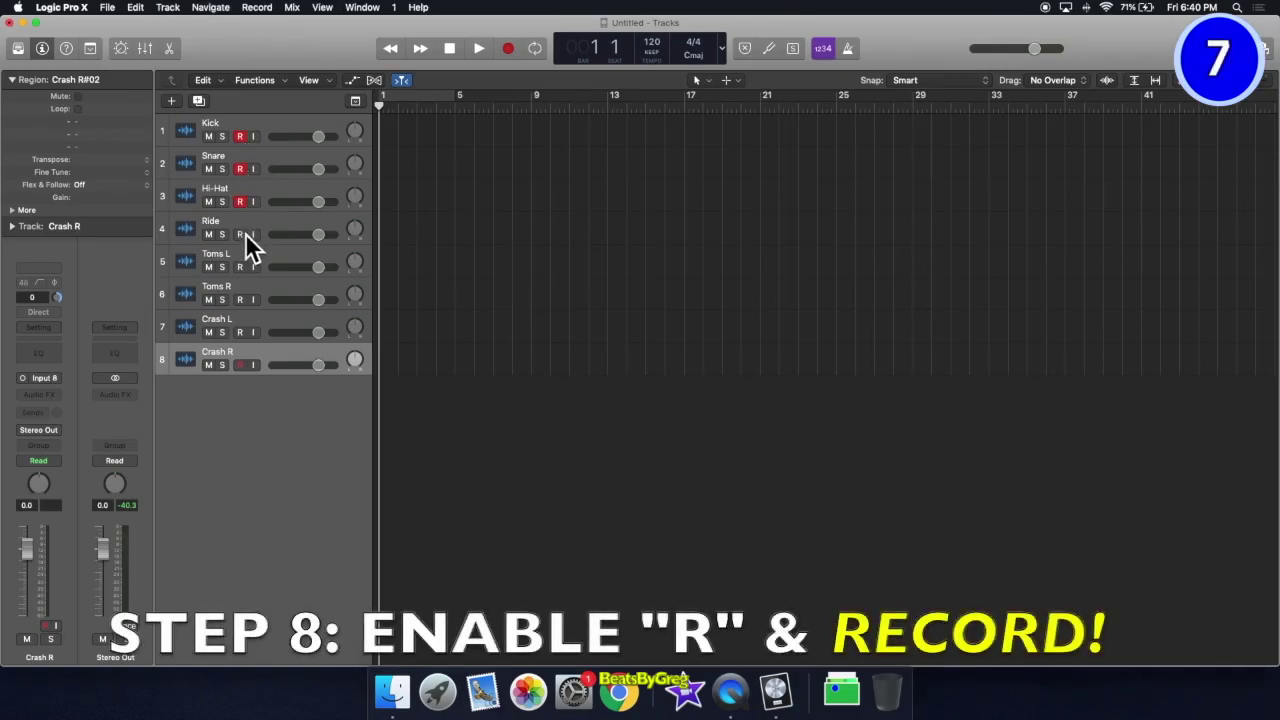
# Step: Record-arm the Crash R track and start recording all armed drum tracks
pyautogui.click(242, 364)
pyautogui.click(509, 49)
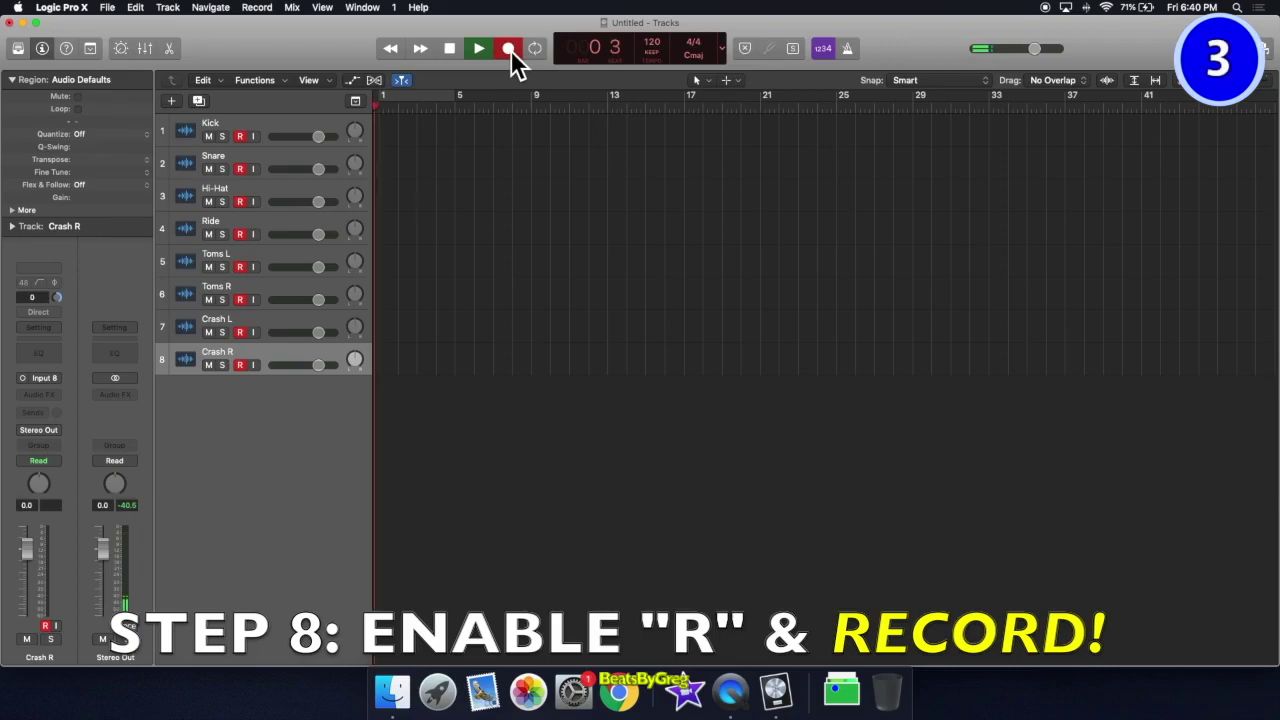